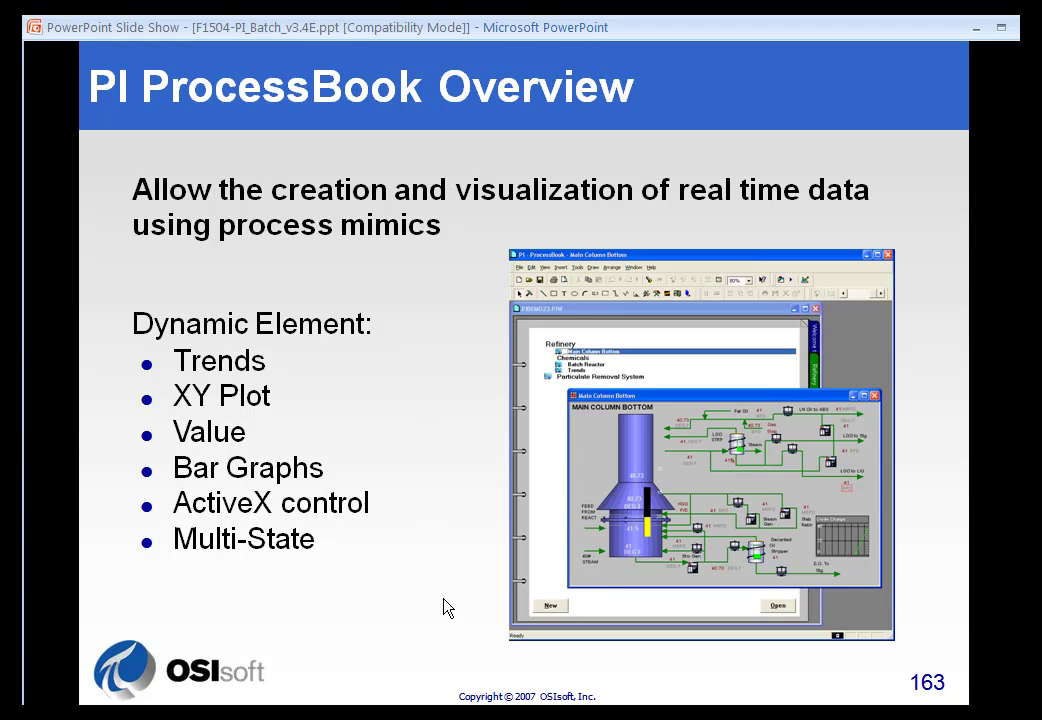
Create a new ProcessBook display (.pdi) file named Demo
{"action": "key", "text": "alt+Tab"}
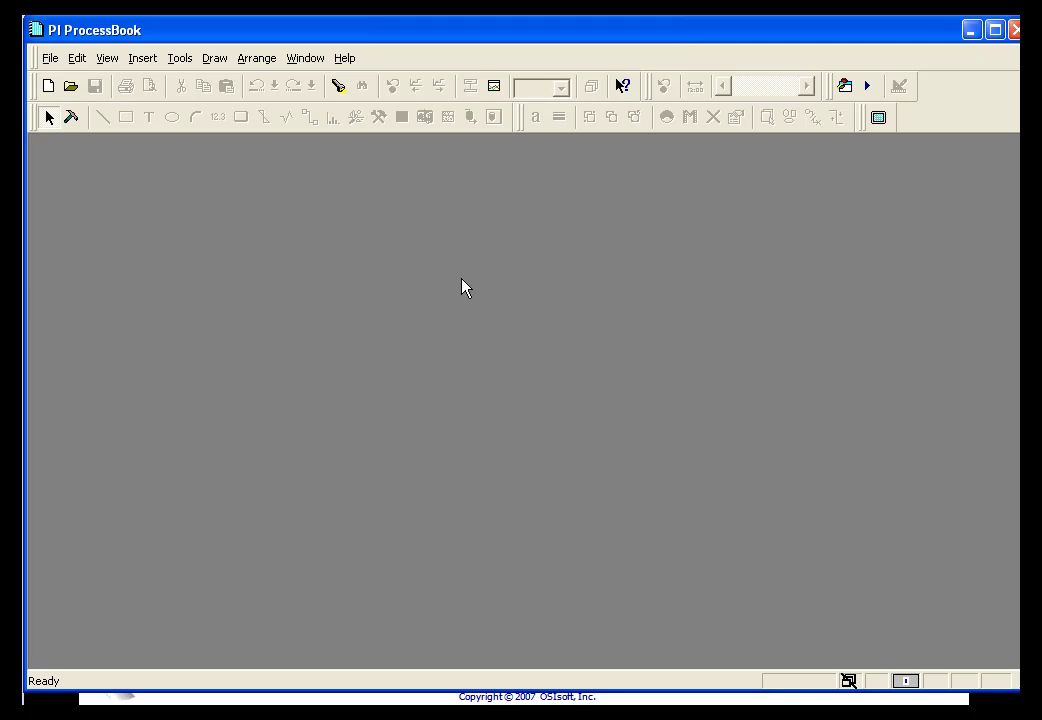
{"action": "left_click", "coordinate": [50, 58]}
{"action": "left_click", "coordinate": [68, 80]}
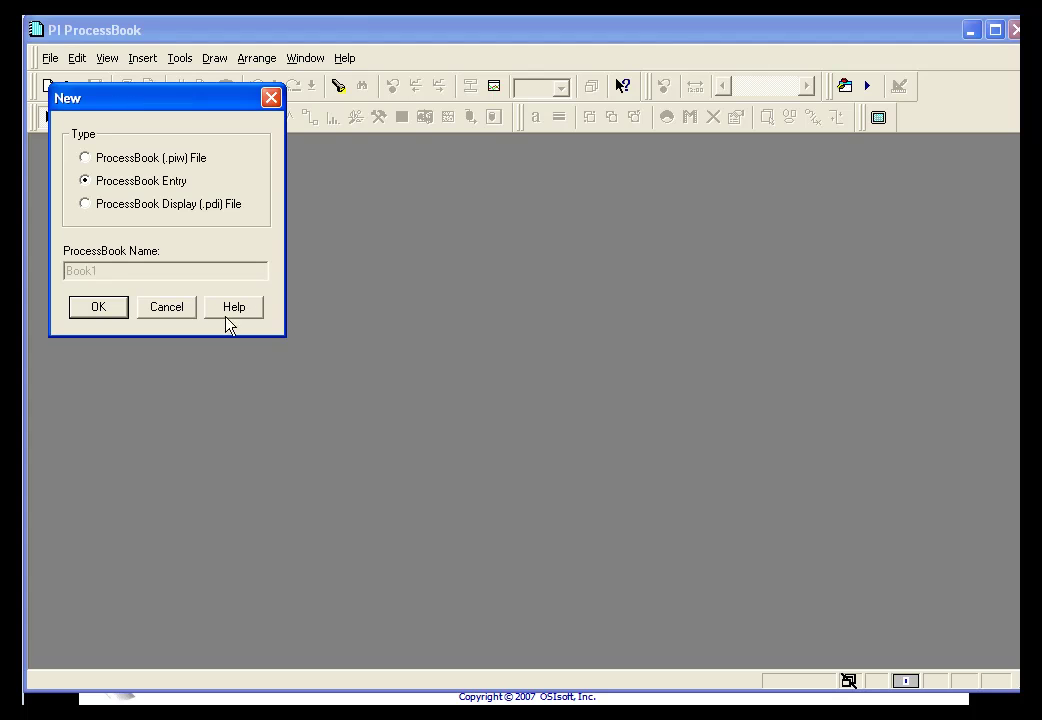
{"action": "left_click", "coordinate": [163, 204]}
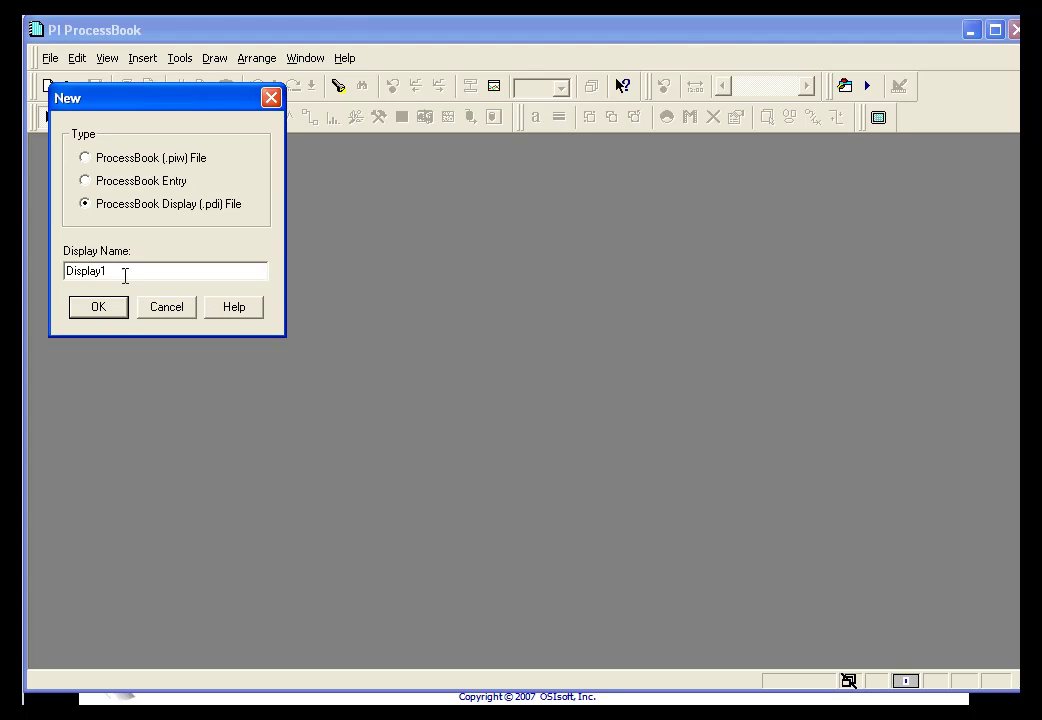
{"action": "double_click", "coordinate": [68, 270]}
{"action": "type", "text": "Demo"}
{"action": "left_click", "coordinate": [96, 306]}
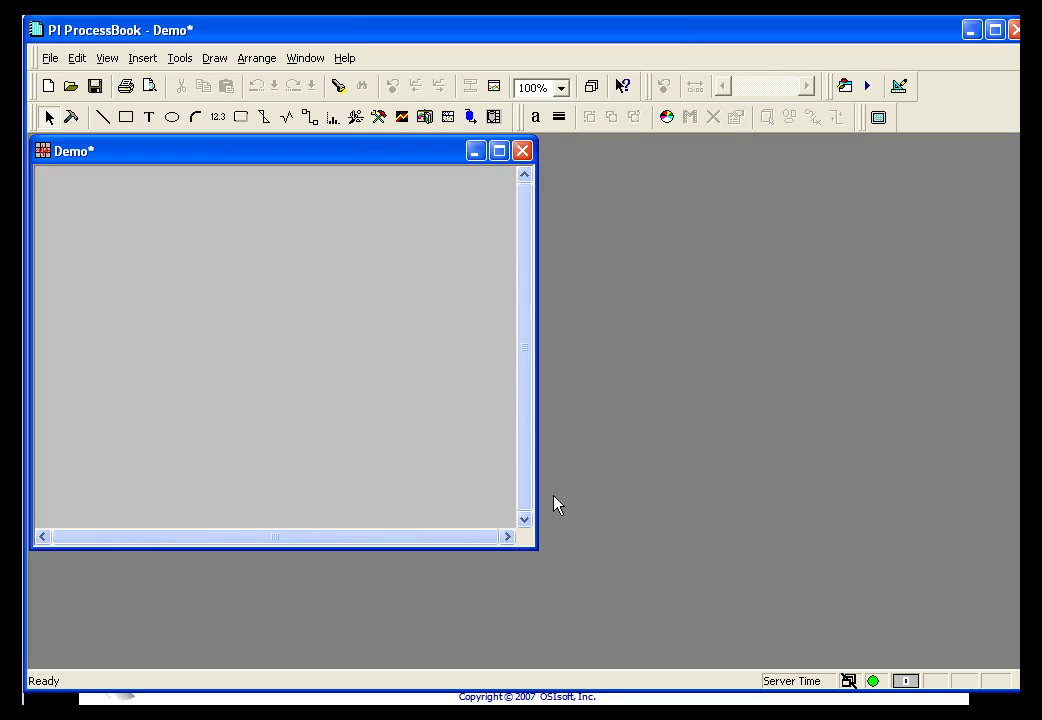
Maximize the Demo display to fill the workspace and turn on build mode
{"action": "left_click", "coordinate": [498, 151]}
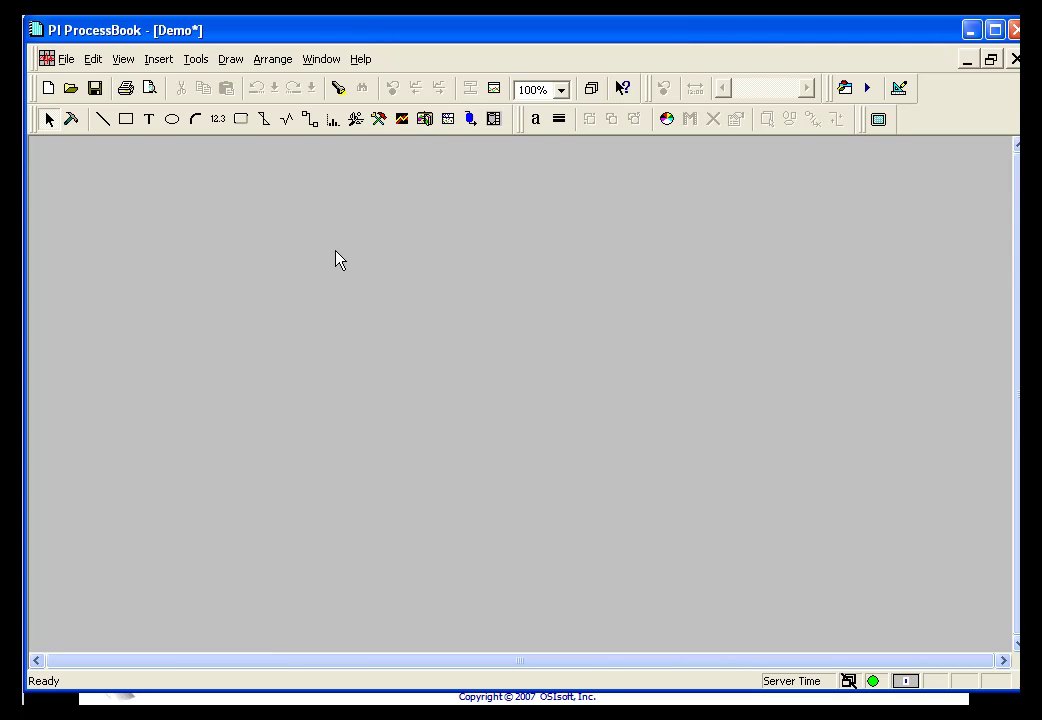
{"action": "left_click", "coordinate": [71, 120]}
{"action": "left_click", "coordinate": [72, 121]}
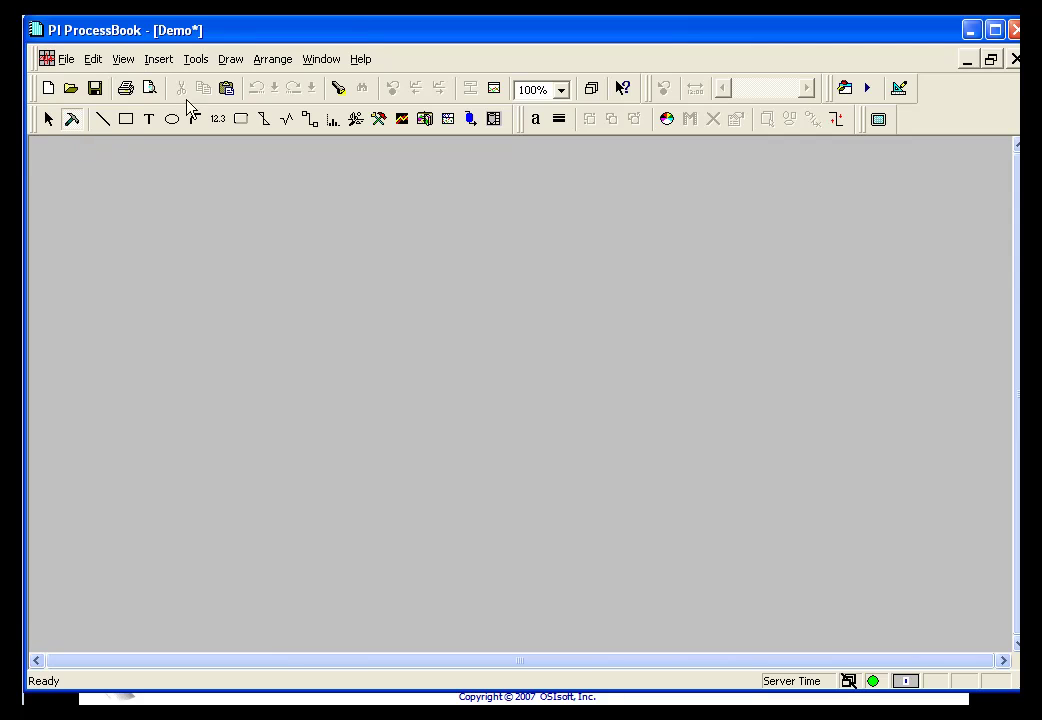
{"action": "left_click", "coordinate": [231, 60]}
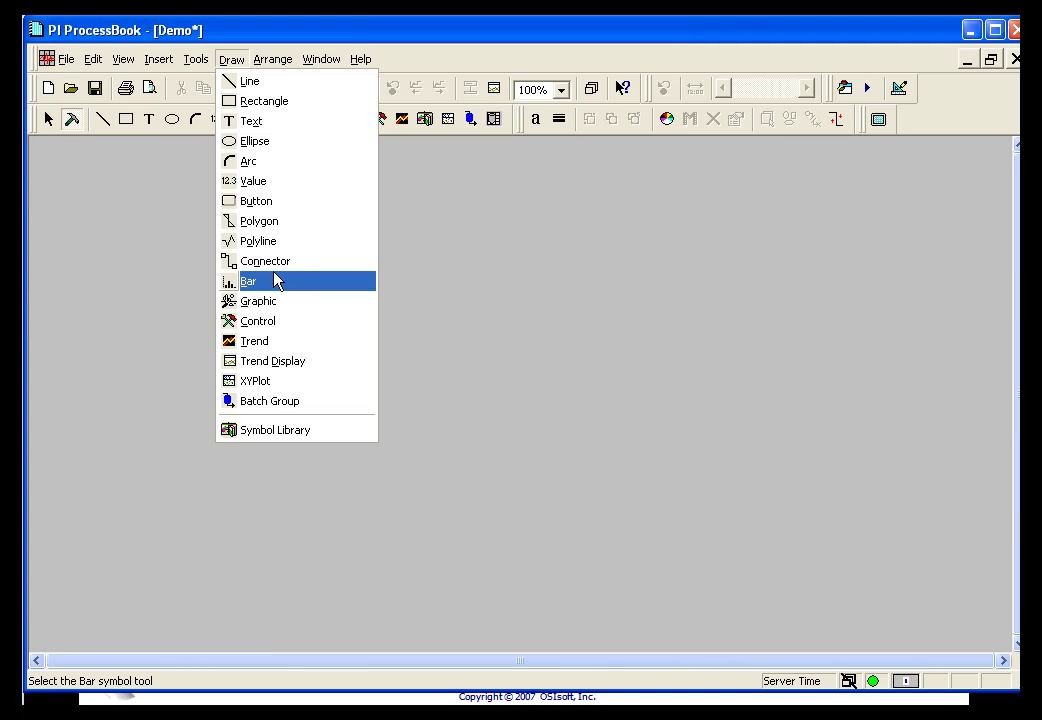
Draw a blue rectangle on the Demo display canvas
{"action": "left_click", "coordinate": [263, 101]}
{"action": "left_click_drag", "start_coordinate": [221, 203], "coordinate": [385, 318]}
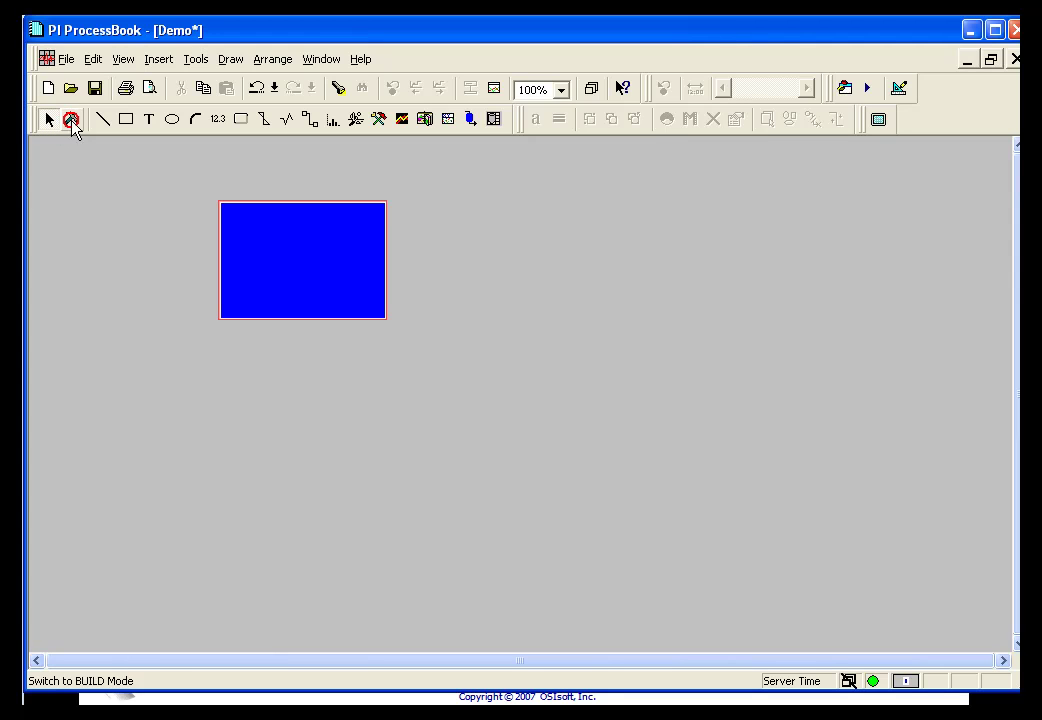
{"action": "left_click", "coordinate": [71, 119]}
Resize the rectangle into a wide, short bar and move it to the upper left
{"action": "left_click", "coordinate": [281, 280]}
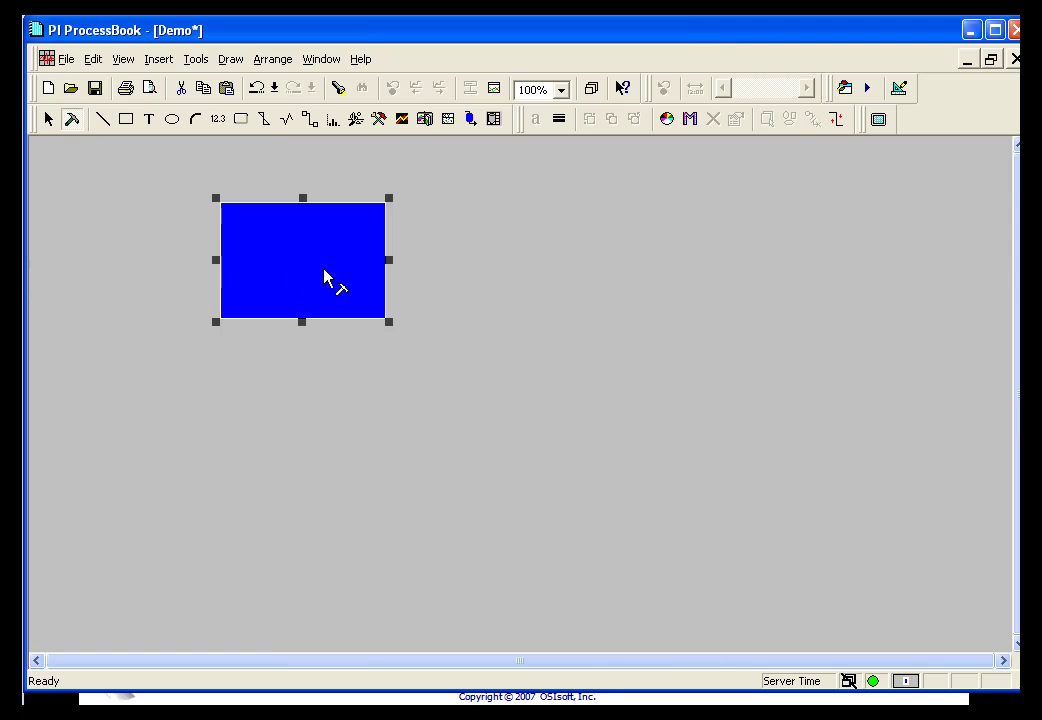
{"action": "left_click_drag", "start_coordinate": [389, 321], "coordinate": [496, 277]}
{"action": "mouse_move", "coordinate": [430, 252]}
{"action": "left_mouse_down"}
{"action": "mouse_move", "coordinate": [327, 317]}
{"action": "mouse_move", "coordinate": [308, 259]}
{"action": "left_mouse_up"}
{"action": "left_click", "coordinate": [384, 263]}
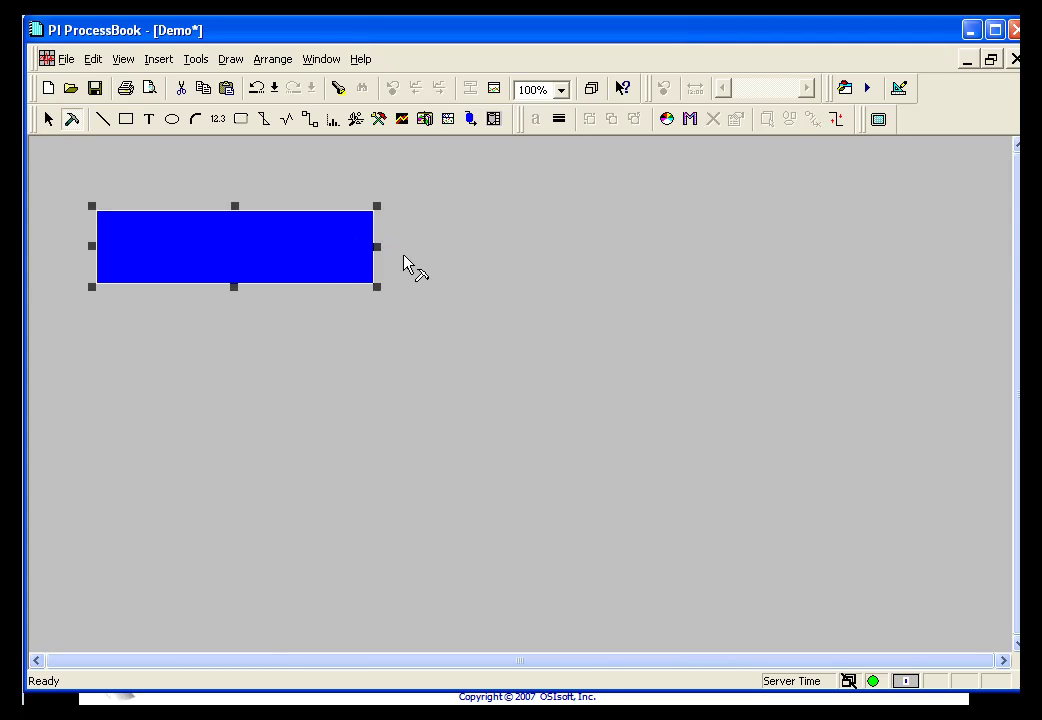
{"action": "left_click", "coordinate": [415, 266]}
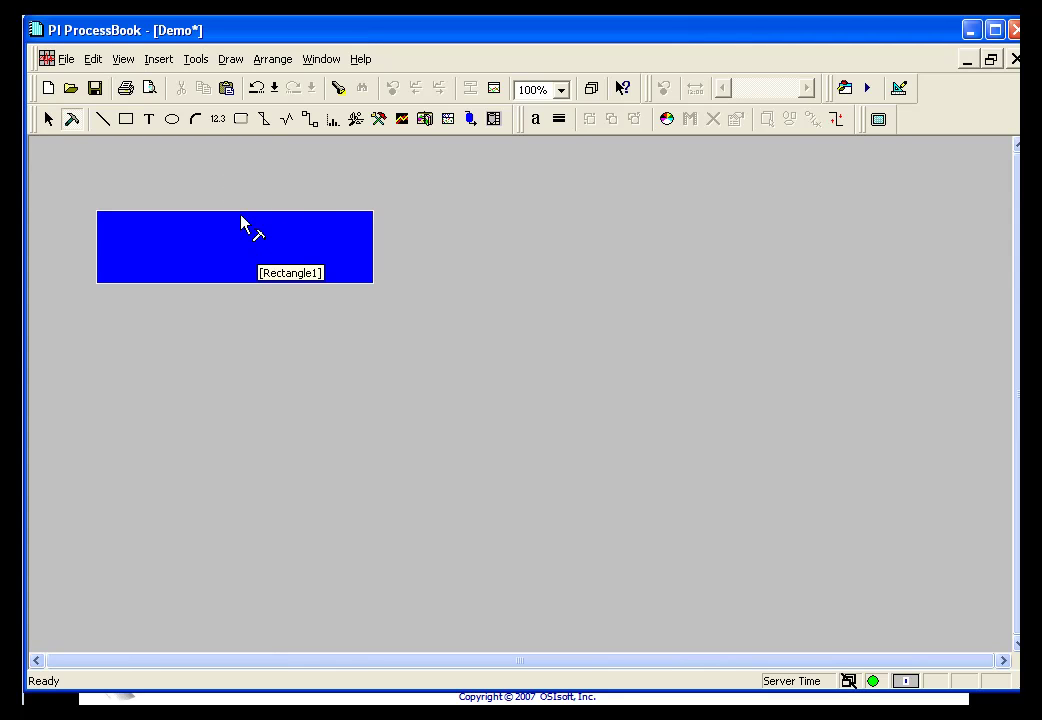
{"action": "left_click", "coordinate": [234, 59]}
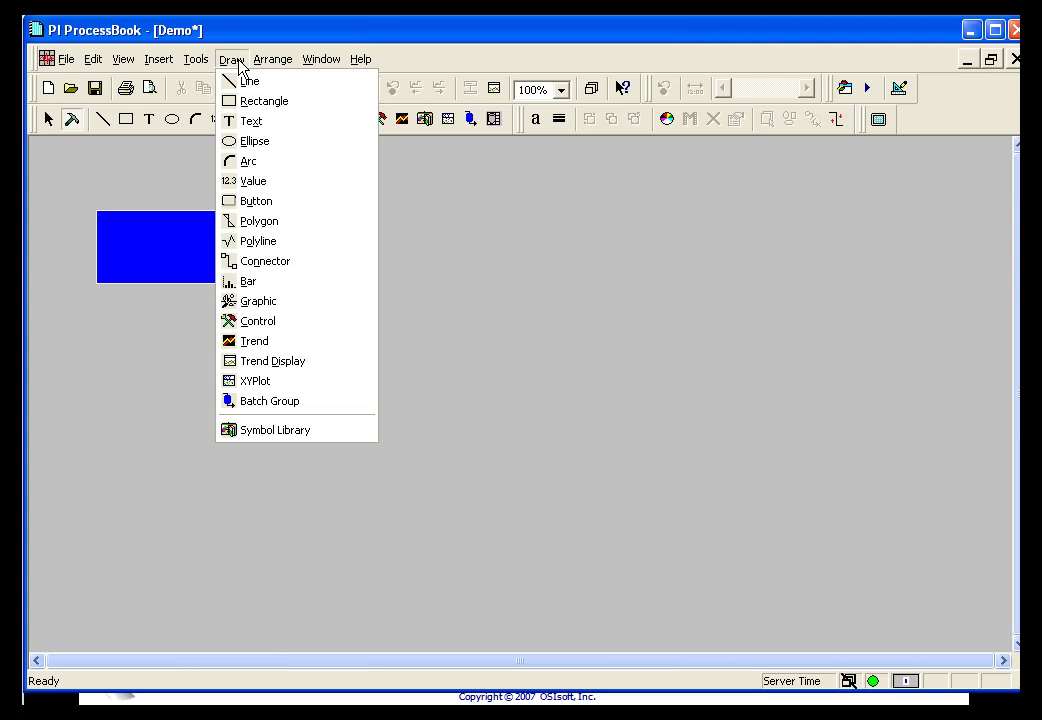
Drag out a trend area on the display and set its Define Trend end time to *
{"action": "left_click", "coordinate": [245, 341]}
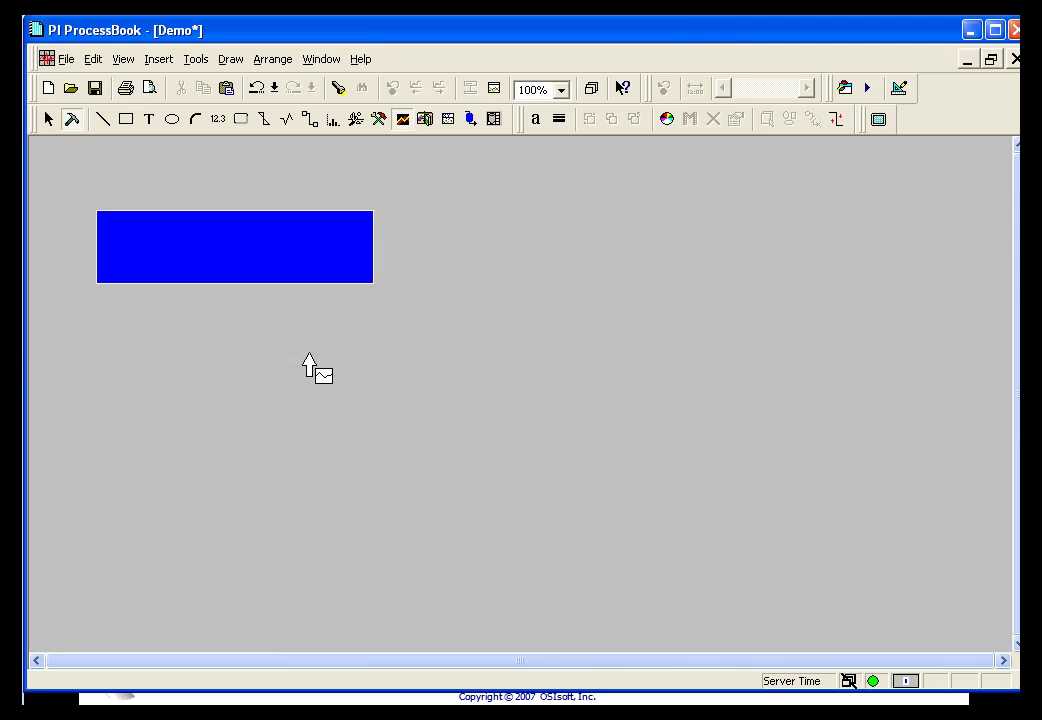
{"action": "left_click_drag", "start_coordinate": [176, 300], "coordinate": [742, 606]}
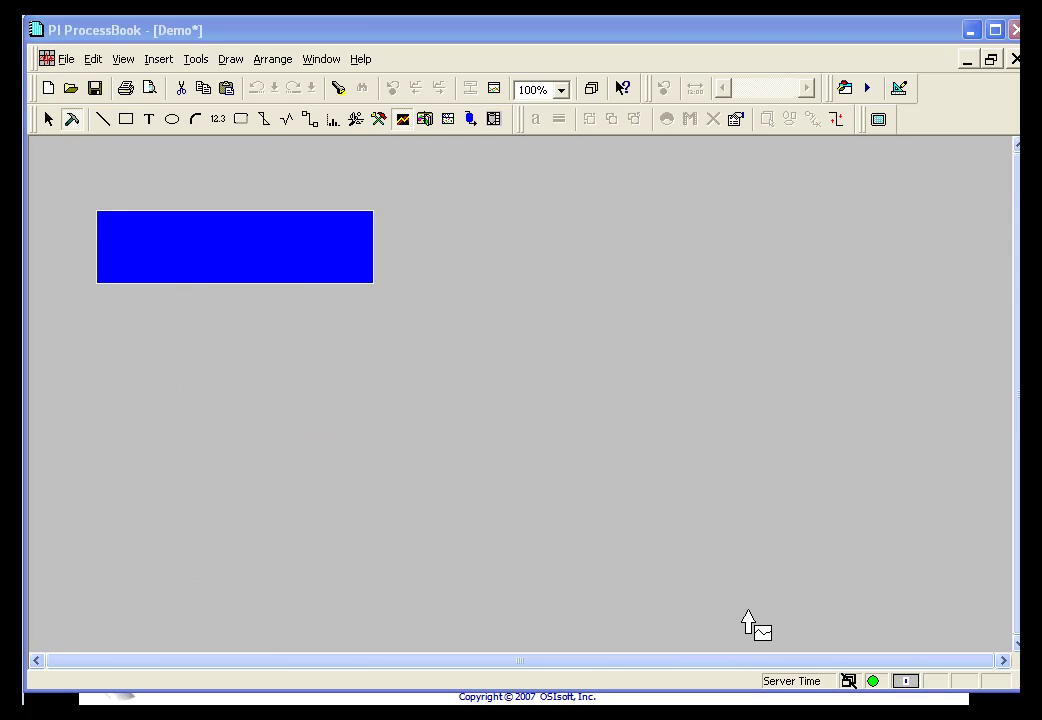
{"action": "left_click", "coordinate": [680, 522]}
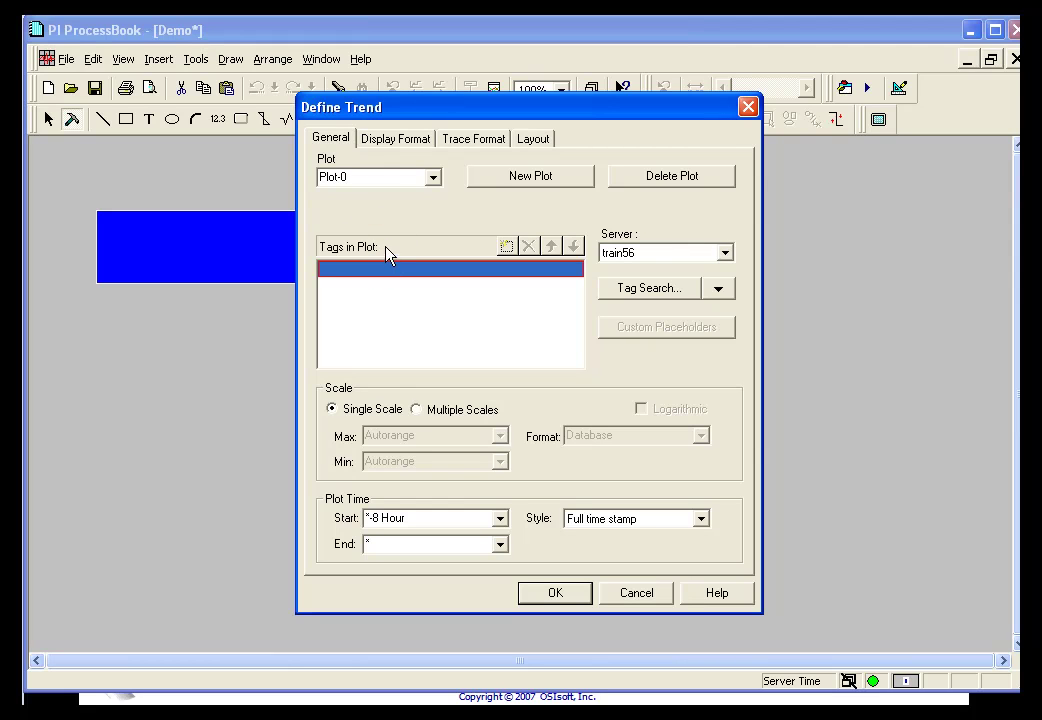
{"action": "left_click", "coordinate": [360, 398]}
{"action": "left_click", "coordinate": [344, 499]}
{"action": "type", "text": "*"}
{"action": "left_click", "coordinate": [634, 297]}
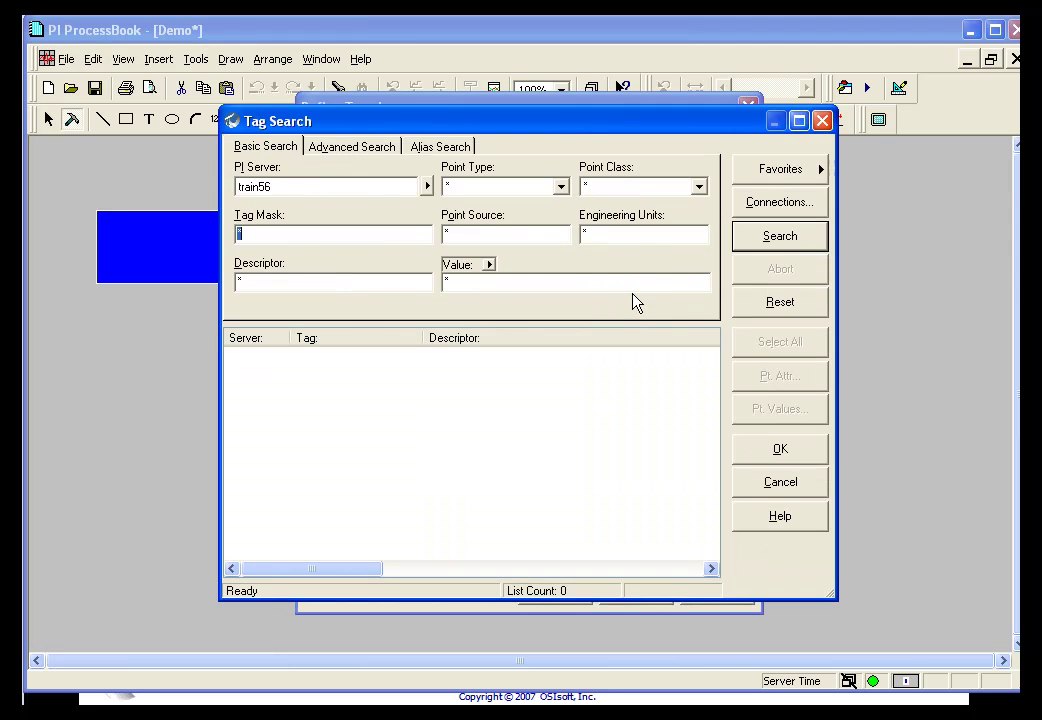
Search train56 with tag mask BA:* and add BA:TEMP.1 to the trend
{"action": "type", "text": "BA:*"}
{"action": "left_click", "coordinate": [789, 245]}
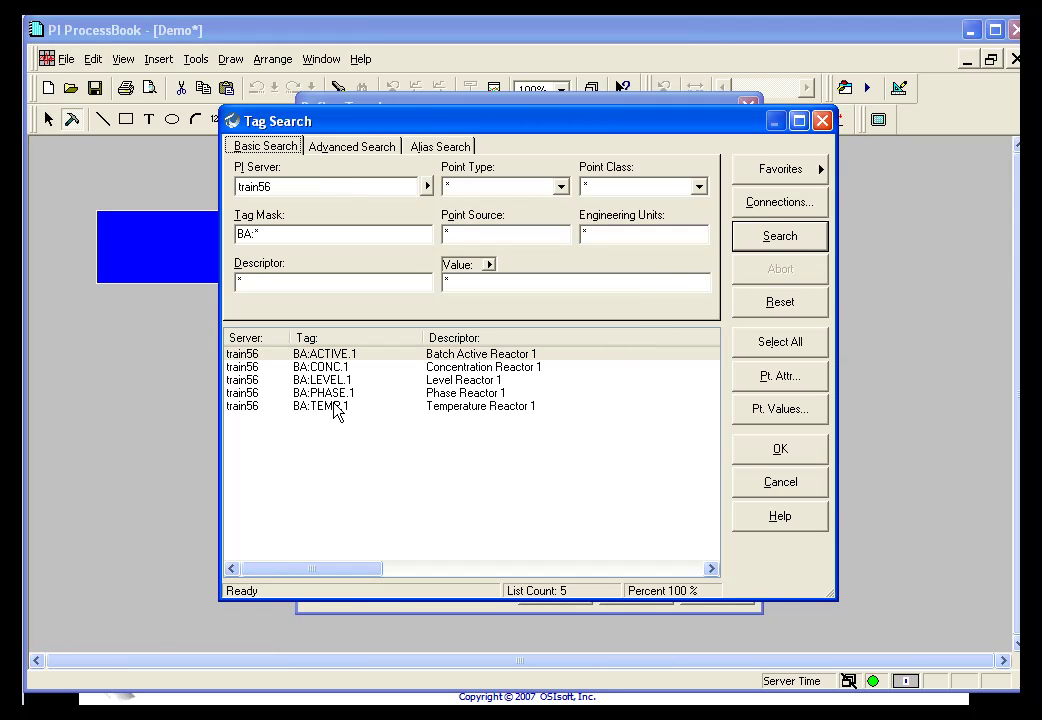
{"action": "left_click", "coordinate": [326, 414]}
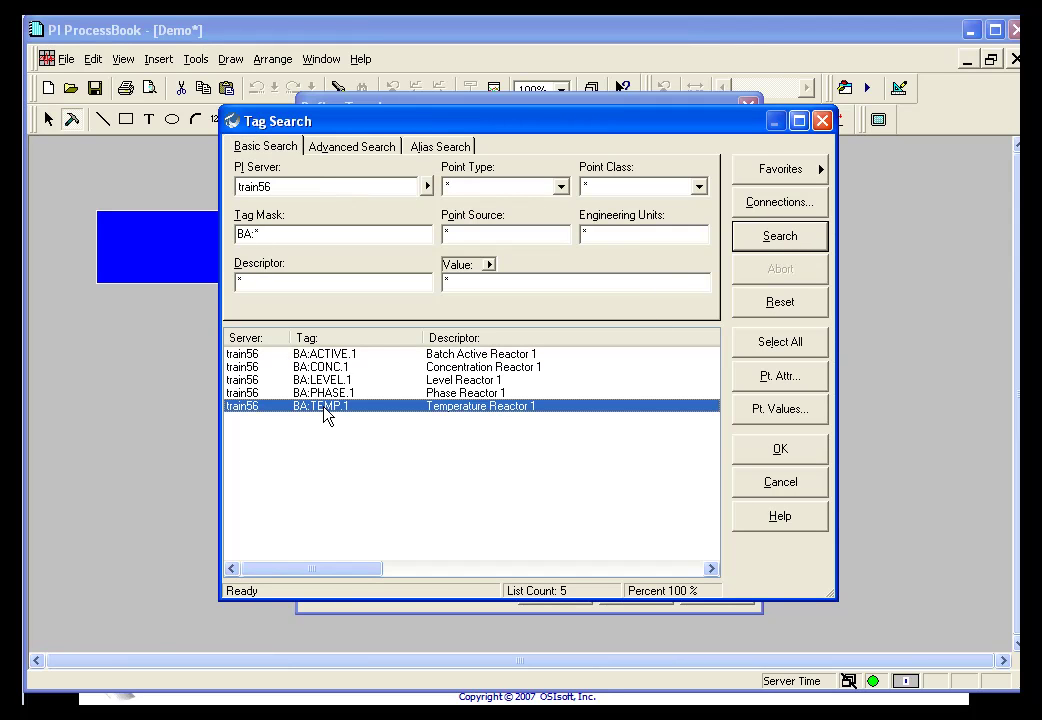
{"action": "left_click", "coordinate": [775, 452]}
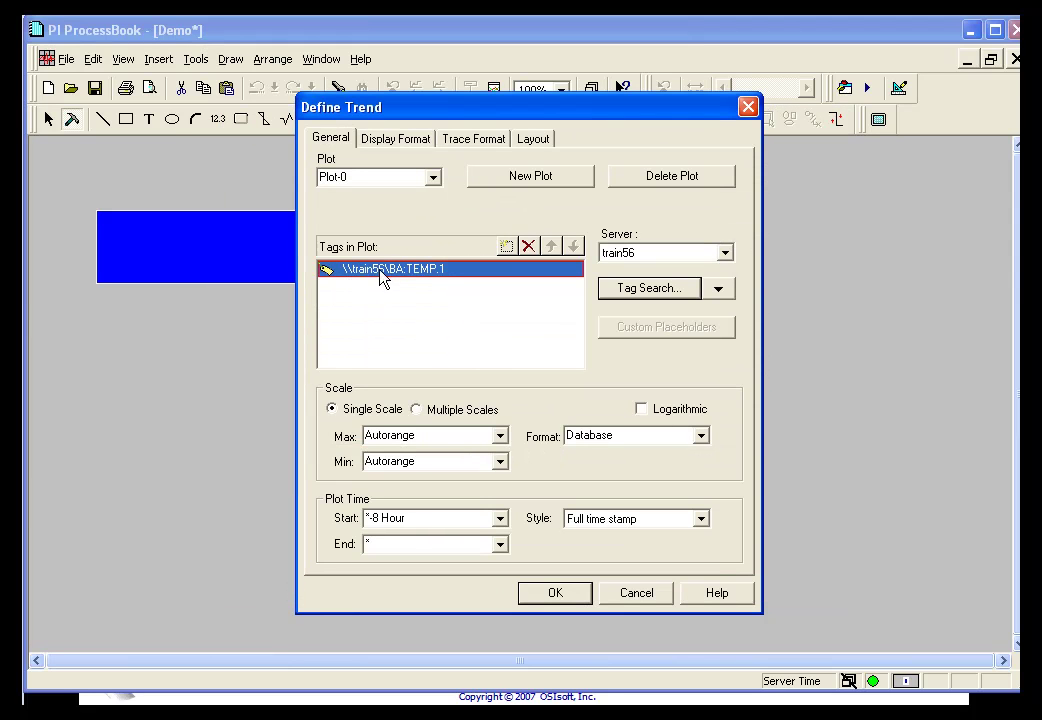
Finish the BA:TEMP.1 trend, then click its plot and legend to examine values
{"action": "left_click", "coordinate": [555, 593]}
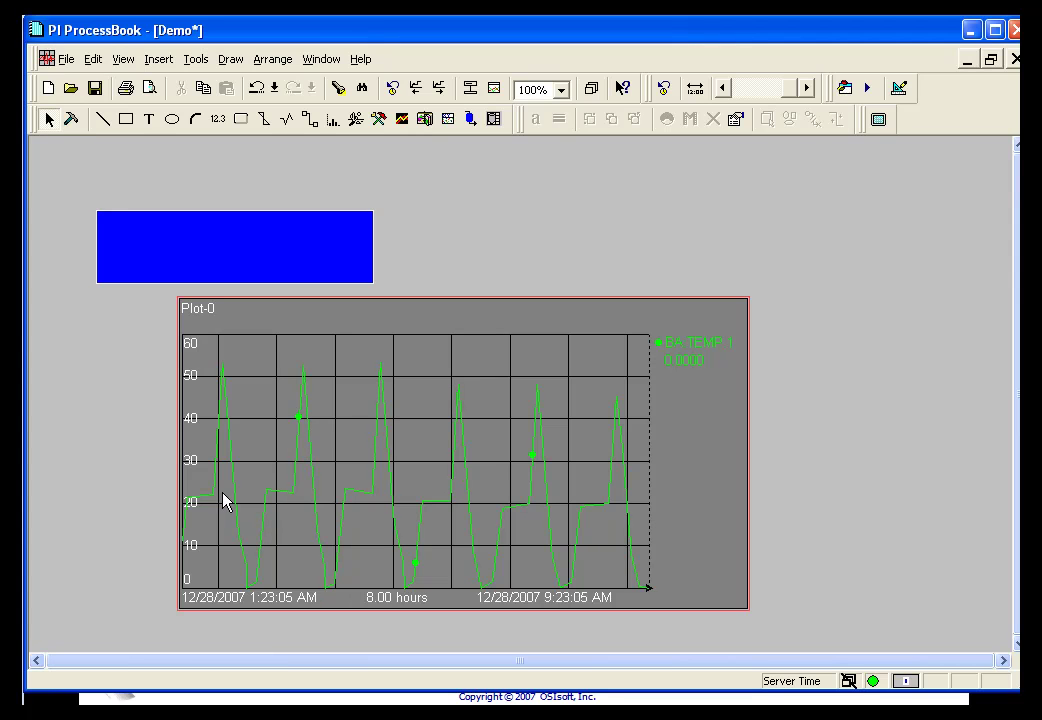
{"action": "left_click", "coordinate": [455, 503]}
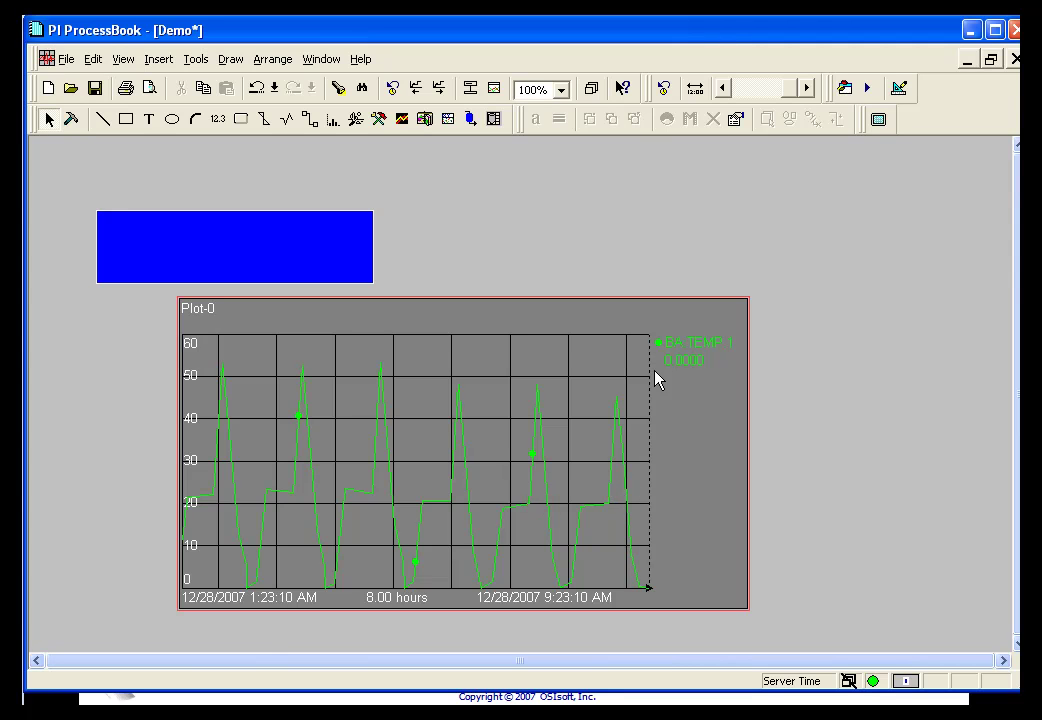
{"action": "left_click", "coordinate": [697, 363]}
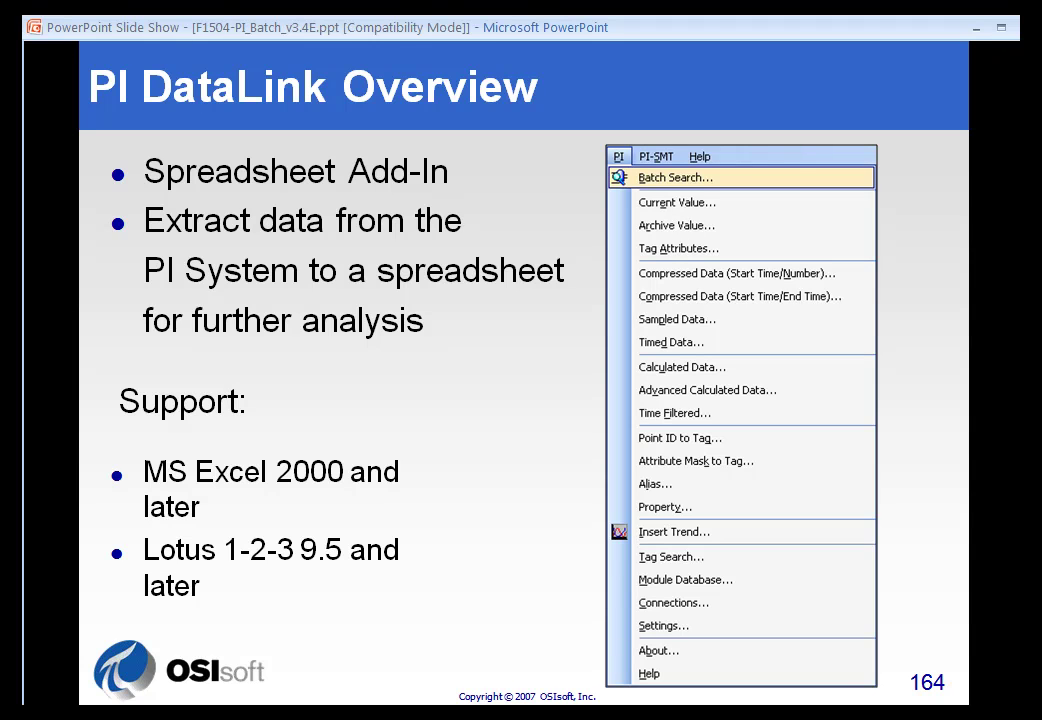
In Excel's blank Book1, show the PI DataLink retrieval commands from the Add-Ins menu
{"action": "key", "text": "alt+Tab"}
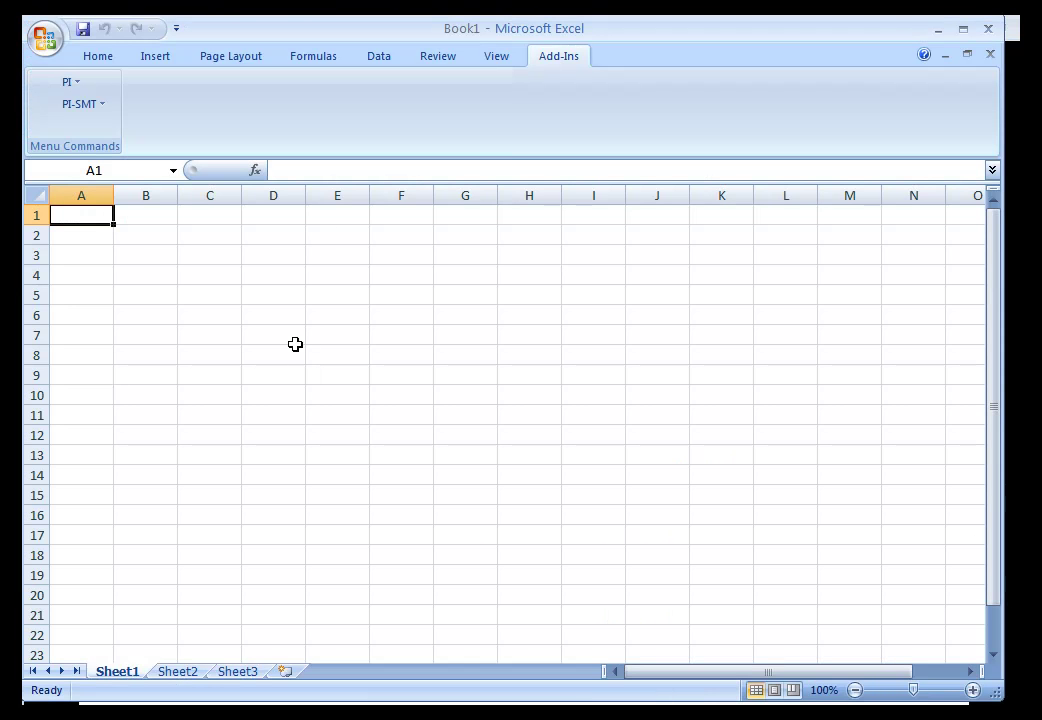
{"action": "left_click", "coordinate": [557, 62]}
{"action": "left_click", "coordinate": [78, 80]}
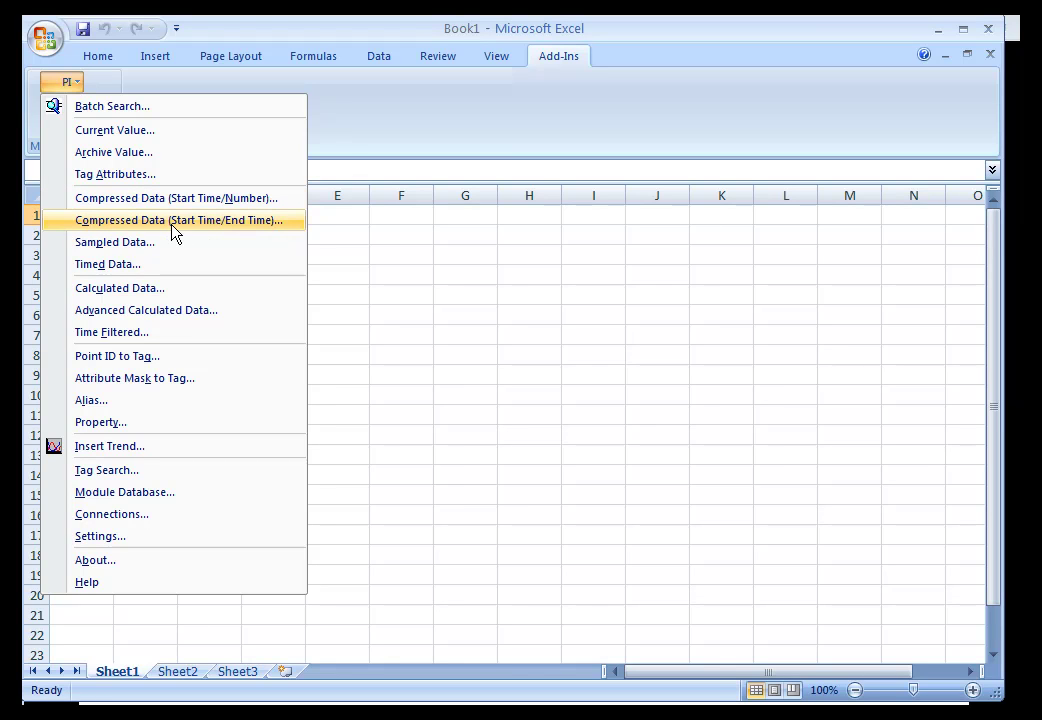
Retrieve compressed data for tag sinusoid from *-1h to *, with timestamps shown
{"action": "left_click", "coordinate": [174, 229]}
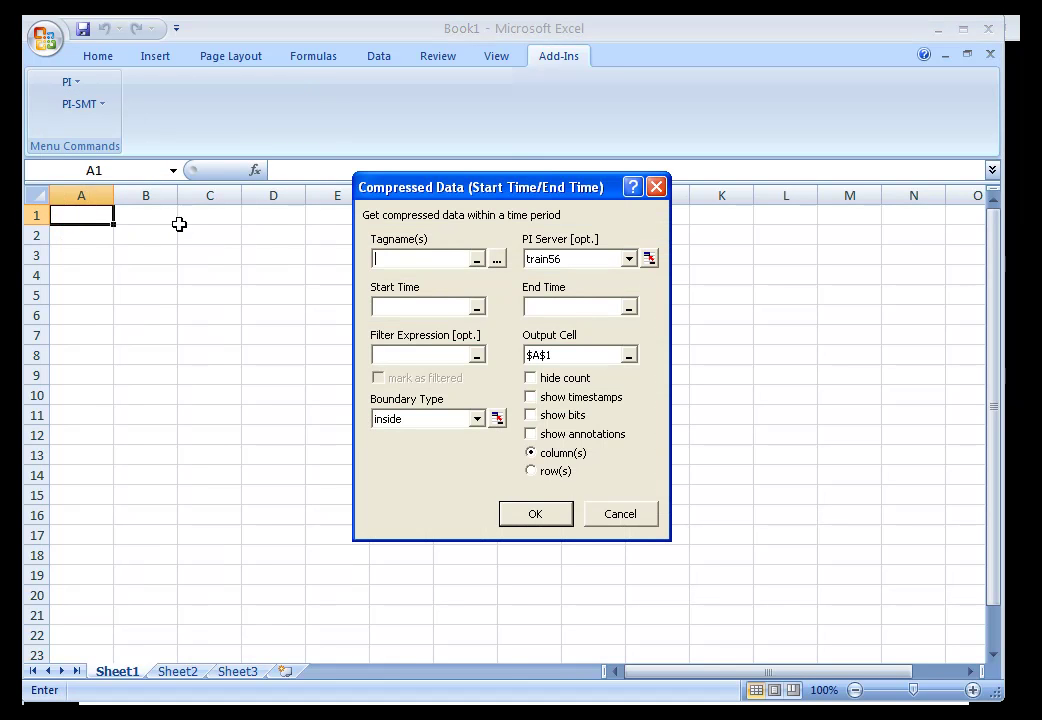
{"action": "left_click", "coordinate": [595, 305]}
{"action": "left_click", "coordinate": [427, 257]}
{"action": "type", "text": "sinusoid"}
{"action": "left_click", "coordinate": [452, 305]}
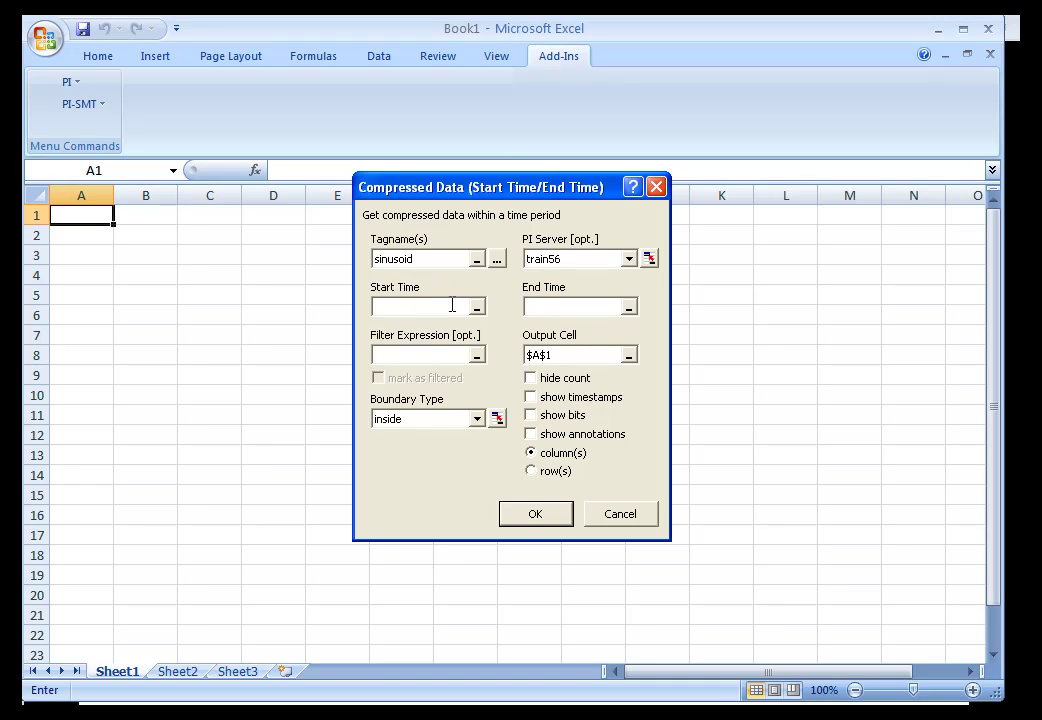
{"action": "type", "text": "*-1h"}
{"action": "left_click", "coordinate": [539, 311]}
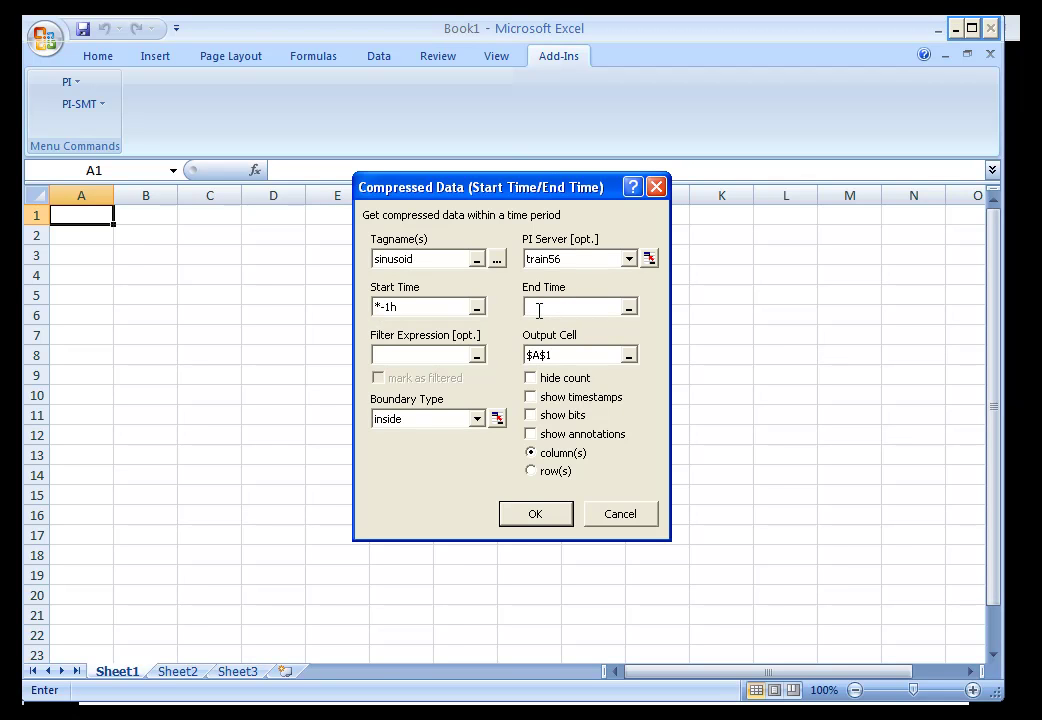
{"action": "type", "text": "*"}
{"action": "left_click", "coordinate": [535, 399]}
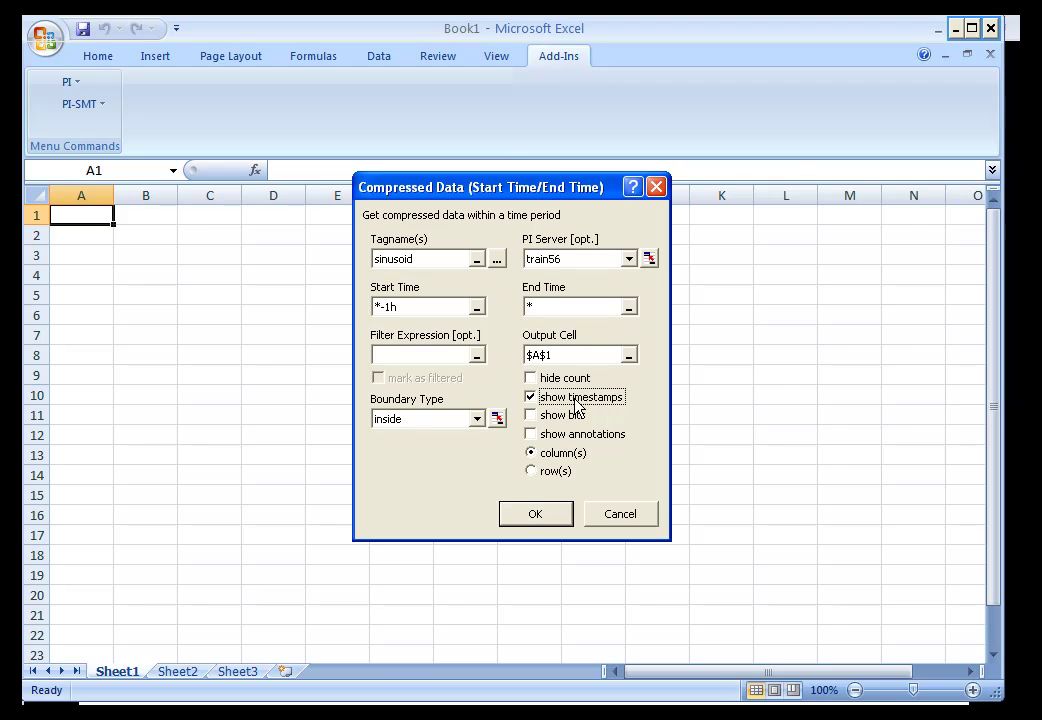
{"action": "left_click", "coordinate": [538, 514]}
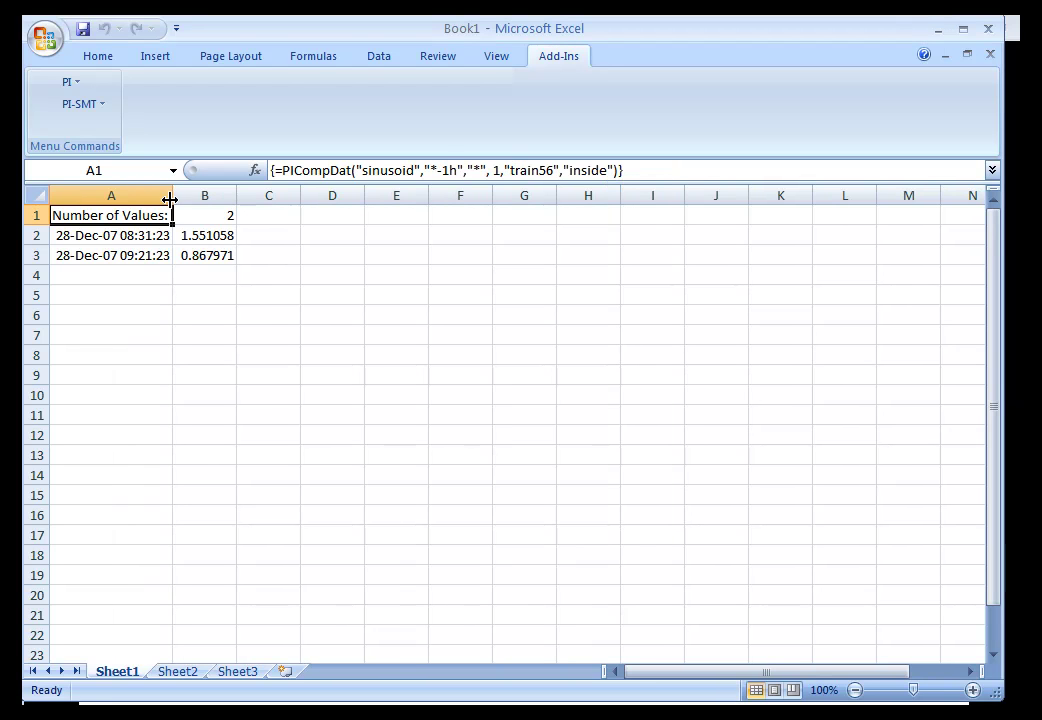
Widen columns A and B to show timestamps and full-precision sinusoid values
{"action": "left_click_drag", "start_coordinate": [170, 200], "coordinate": [190, 200]}
{"action": "left_click_drag", "start_coordinate": [253, 200], "coordinate": [264, 202]}
{"action": "left_click", "coordinate": [213, 237]}
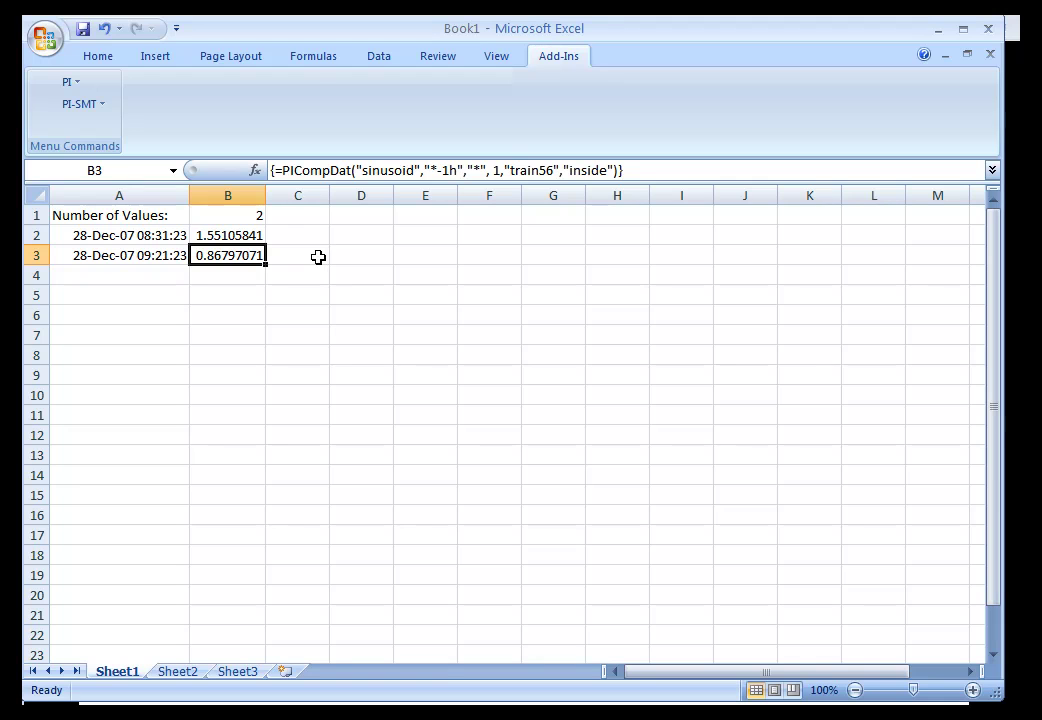
{"action": "left_click", "coordinate": [72, 82]}
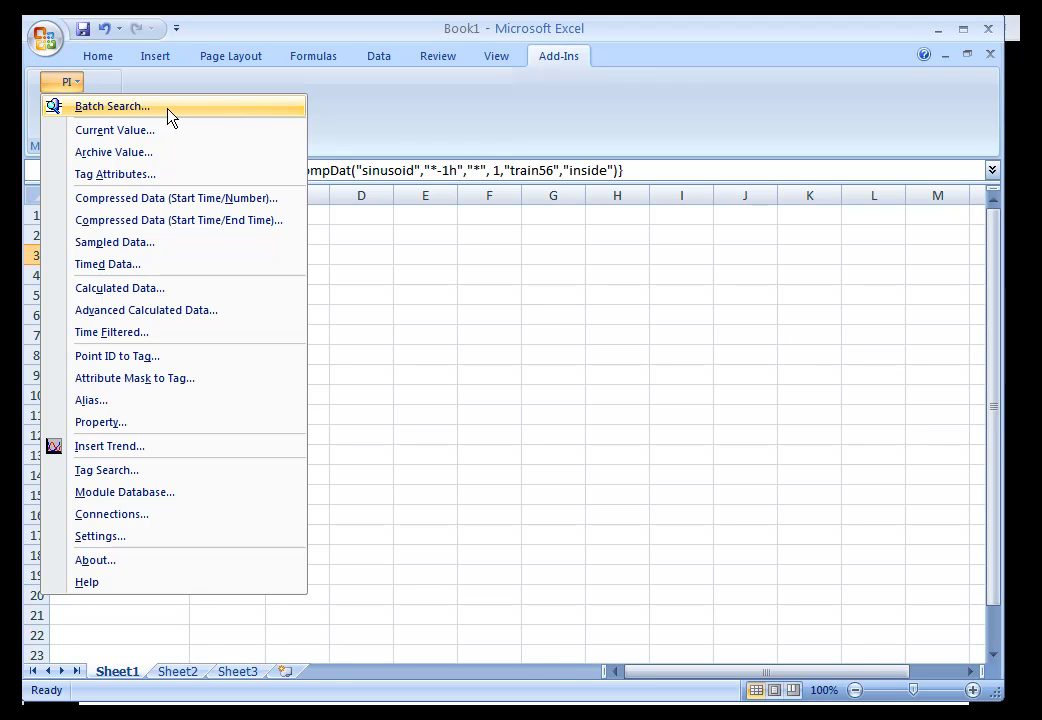
{"action": "left_click", "coordinate": [425, 314]}
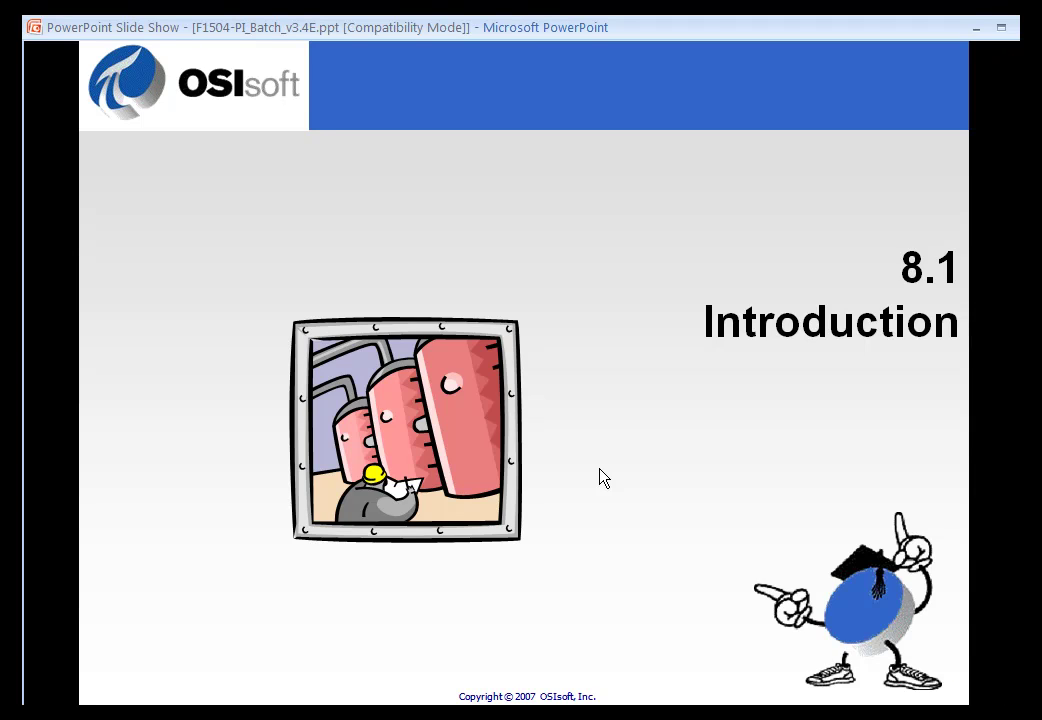
Reveal slide 166's Start/End Time and Repeatable Time Segments annotations, then advance to slide 167
{"action": "left_click", "coordinate": [600, 470]}
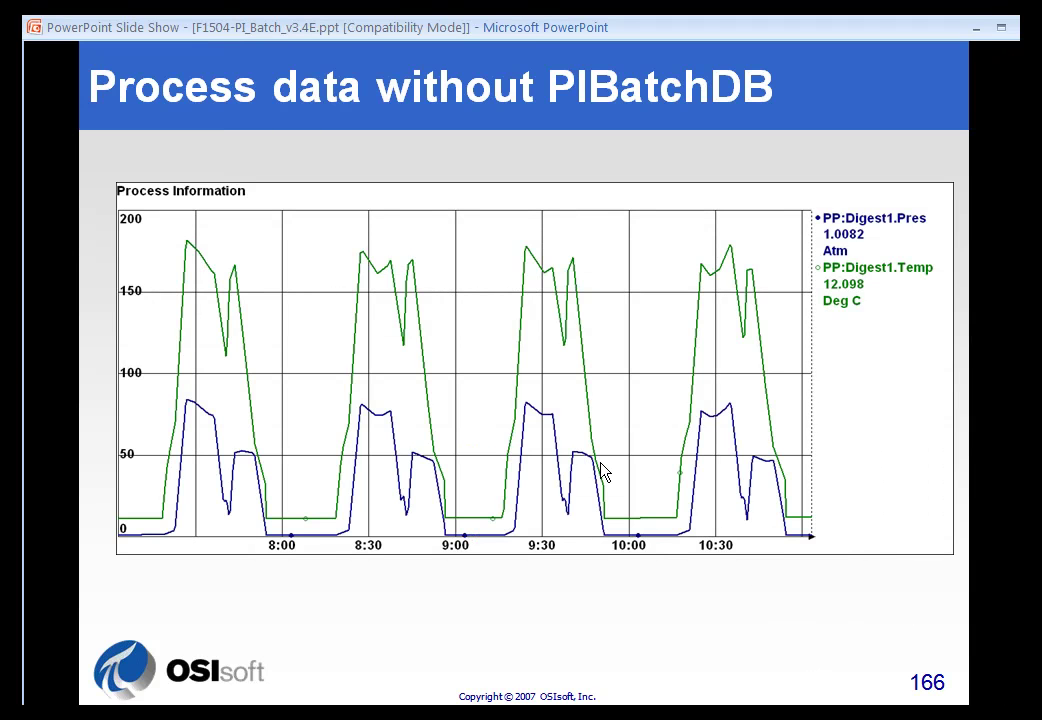
{"action": "left_click", "coordinate": [600, 470]}
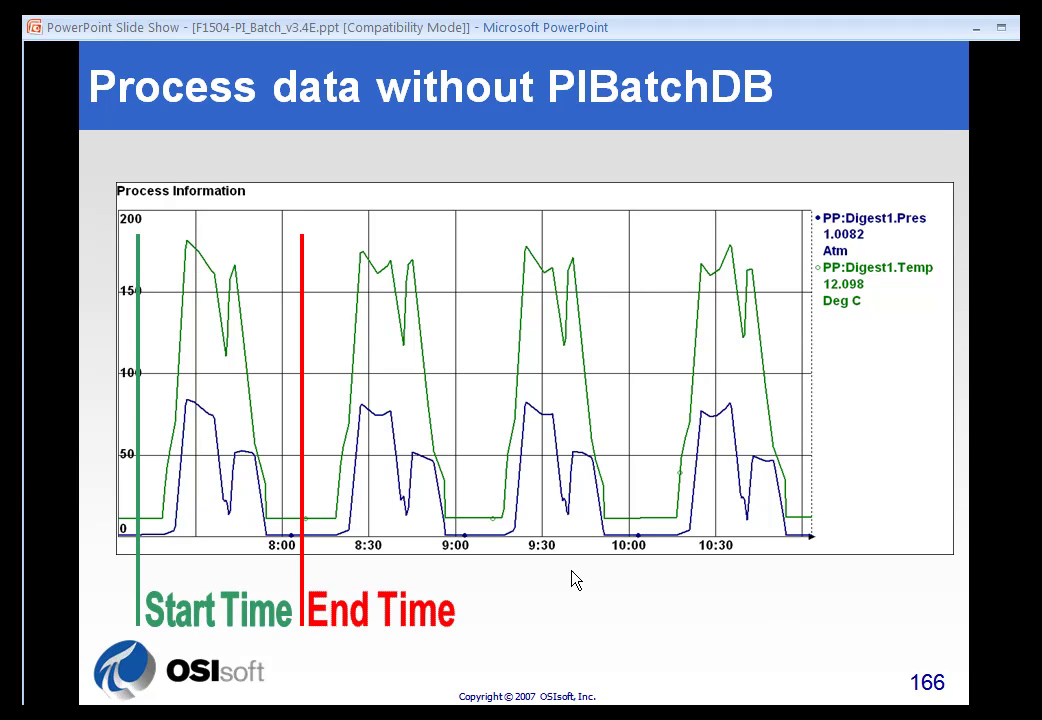
{"action": "left_click", "coordinate": [456, 561]}
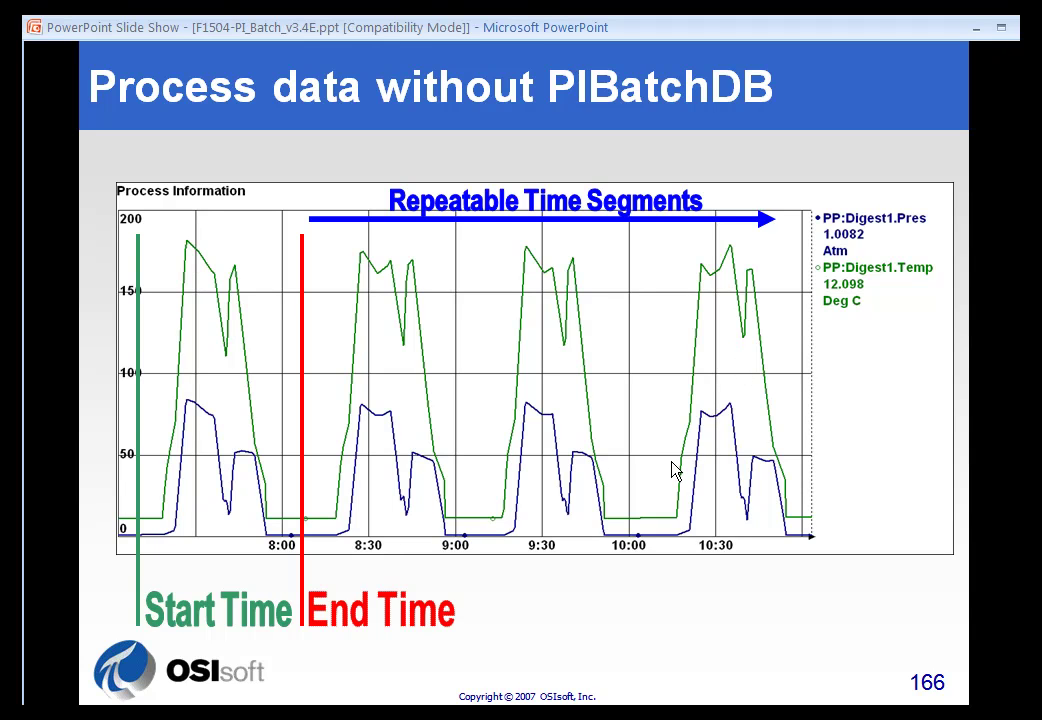
{"action": "left_click", "coordinate": [633, 570]}
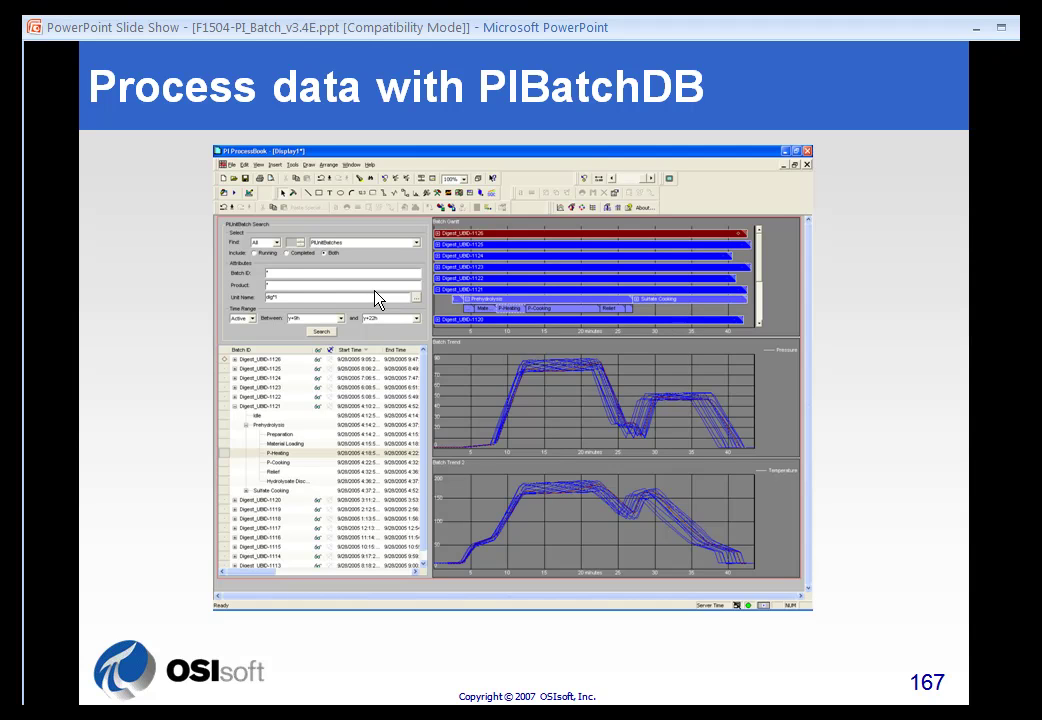
Step back from slide 167 to slide 166, Process data without PIBatchDB
{"action": "left_click", "coordinate": [317, 420]}
{"action": "key", "text": "Page_Up"}
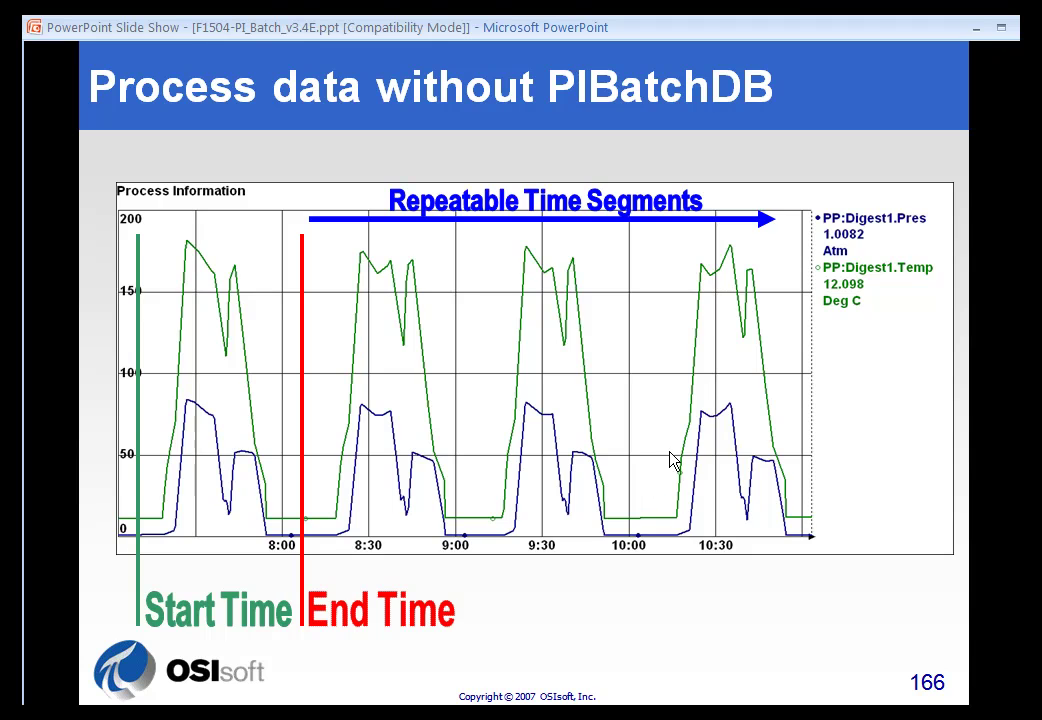